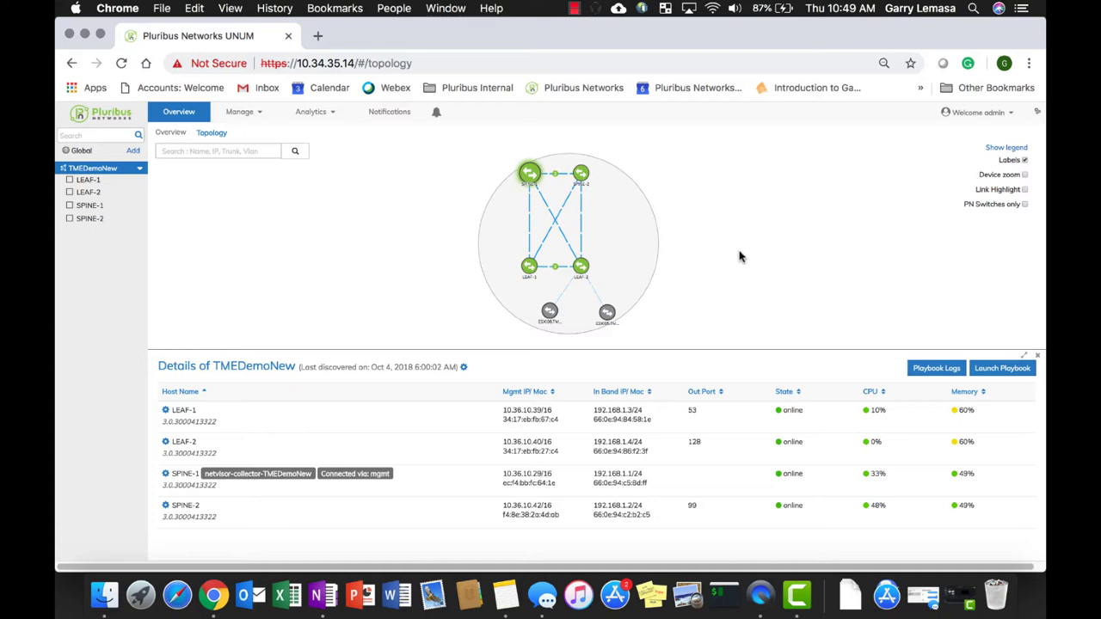
# Launch a playbook for the TMEDemoNew fabric, choosing L3 VRRP EBGP, and continue to its playbook settings.
pyautogui.click(1000, 369)
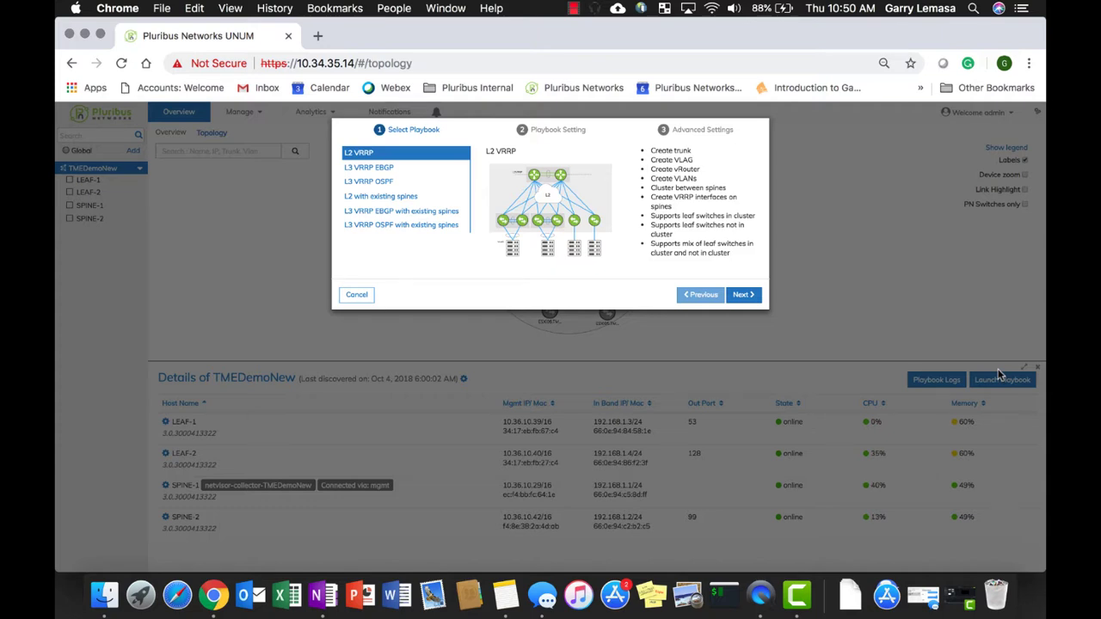
pyautogui.click(382, 169)
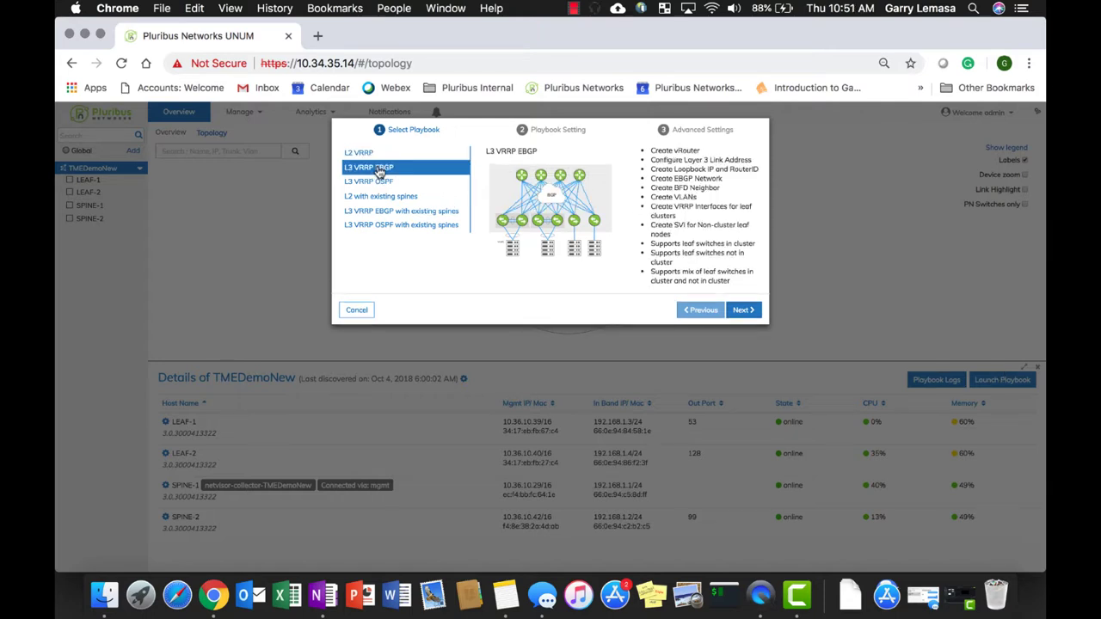
pyautogui.click(742, 310)
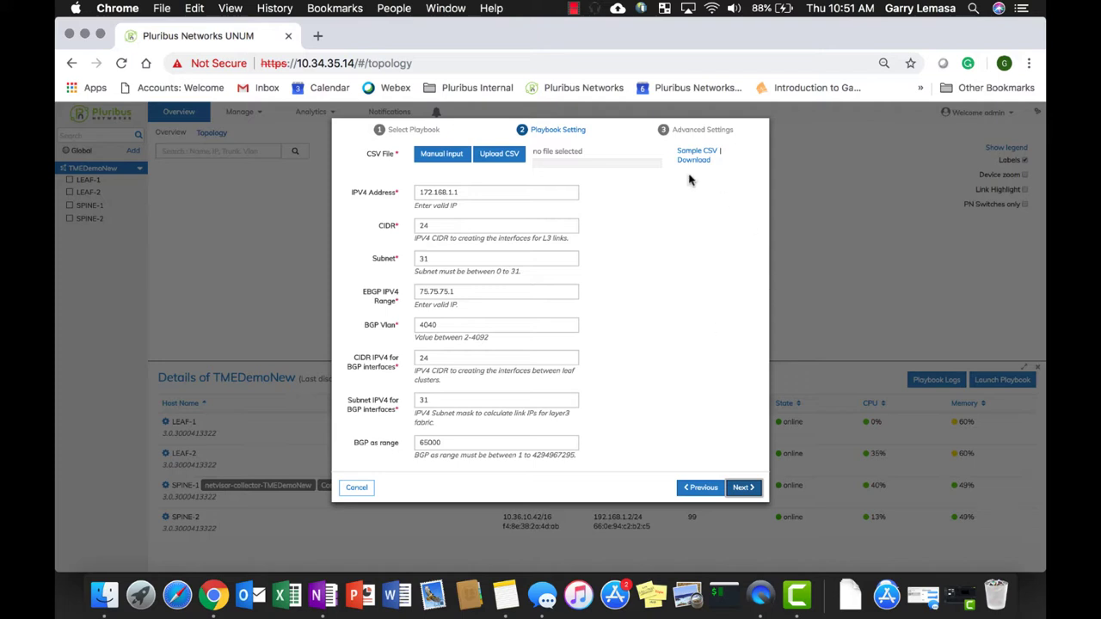
# Add a manual CSV entry with VLAN ID 101 and VRRP IP 101.101.101.1/24.
pyautogui.click(442, 155)
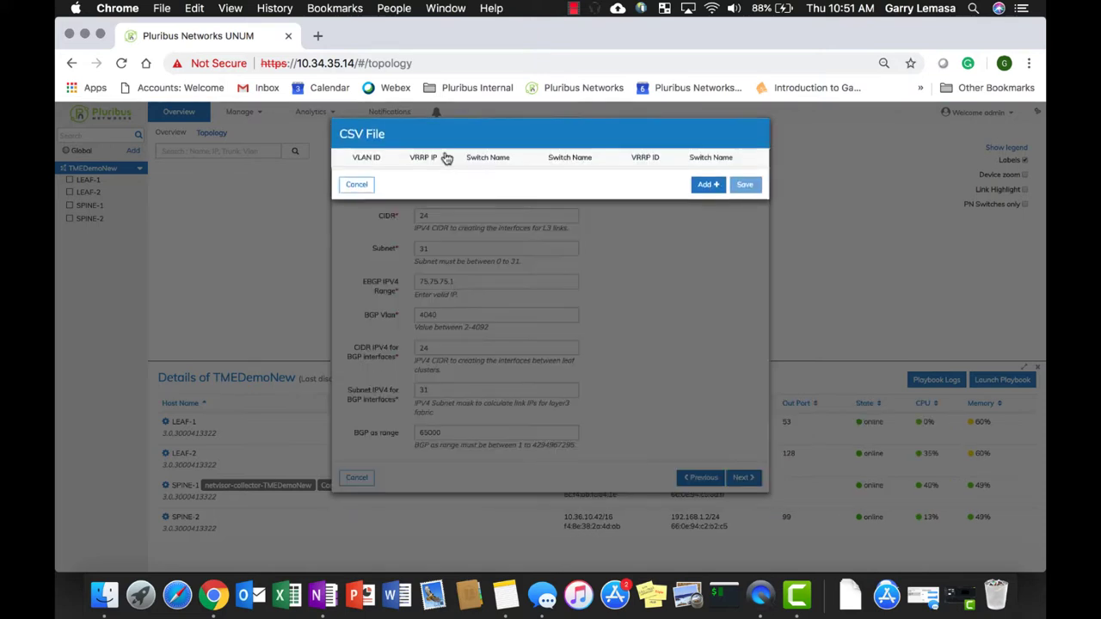
pyautogui.click(703, 184)
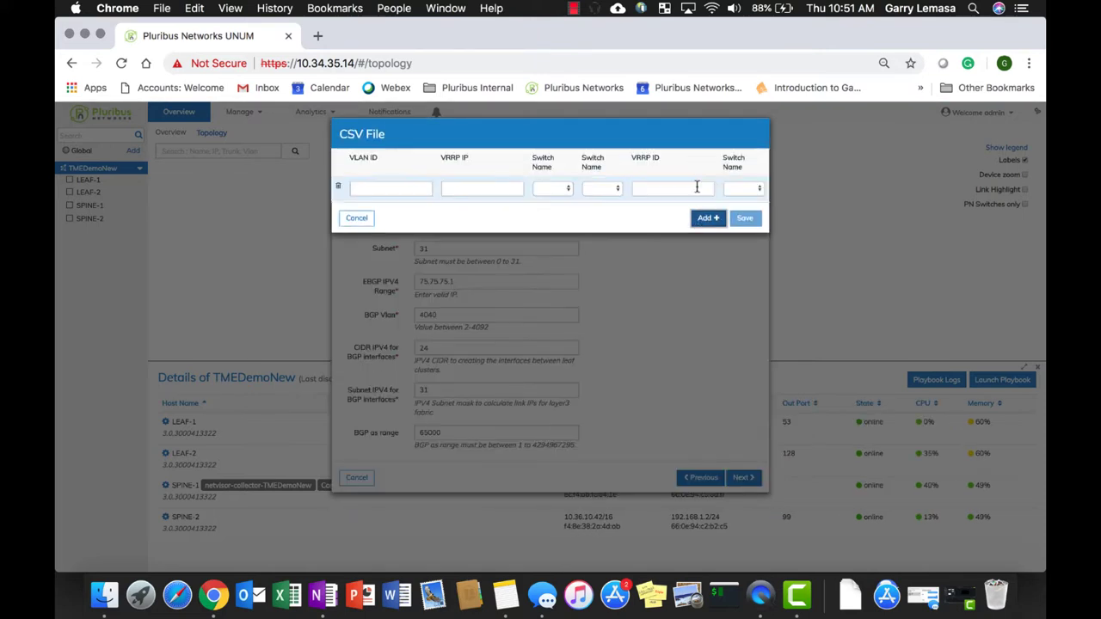
pyautogui.click(422, 187)
pyautogui.write('101')
pyautogui.click(509, 186)
pyautogui.write('101.101.101.1')
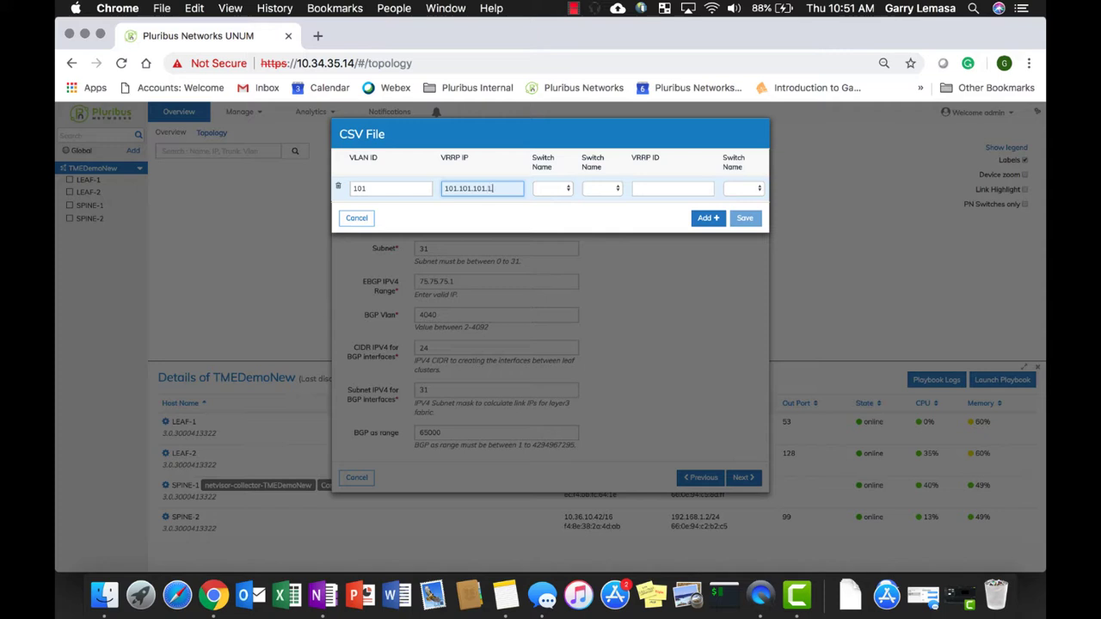
pyautogui.write('/24')
# Assign LEAF-1 and LEAF-2 as the entry's switches, set VRRP ID 18 with LEAF-1 as the final switch, and save it.
pyautogui.click(564, 191)
pyautogui.click(555, 199)
pyautogui.click(607, 190)
pyautogui.click(604, 210)
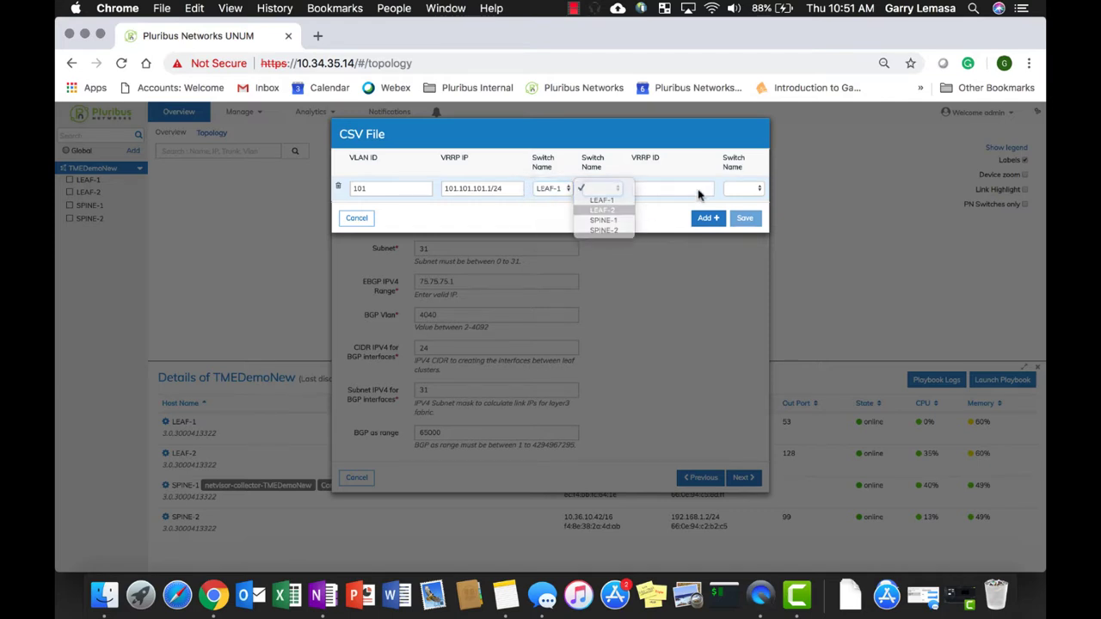
pyautogui.click(677, 188)
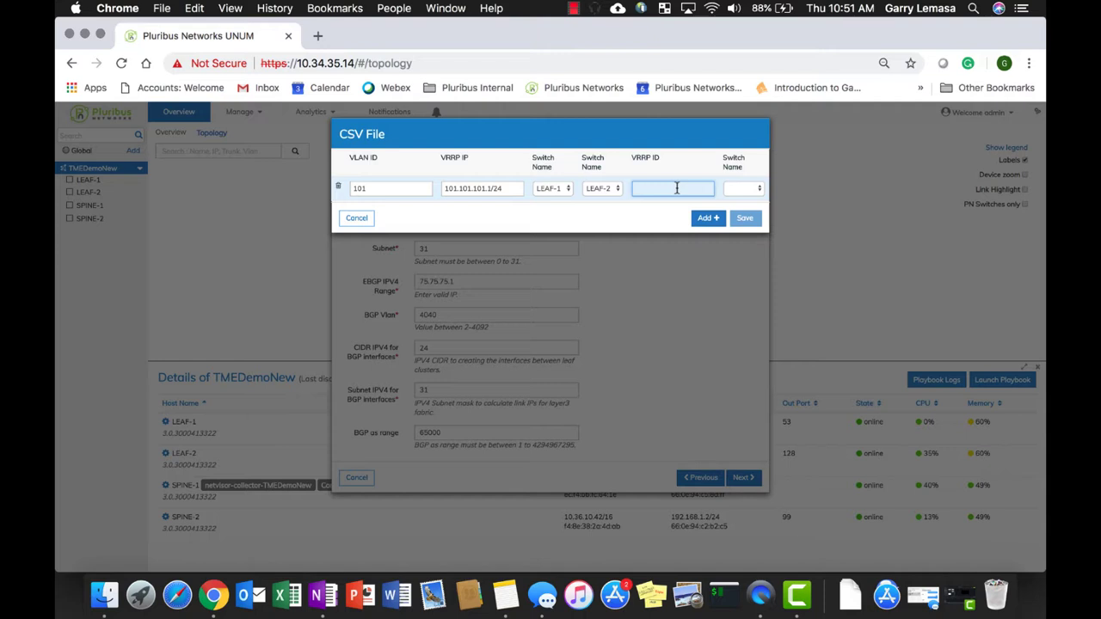
pyautogui.write('18')
pyautogui.click(752, 189)
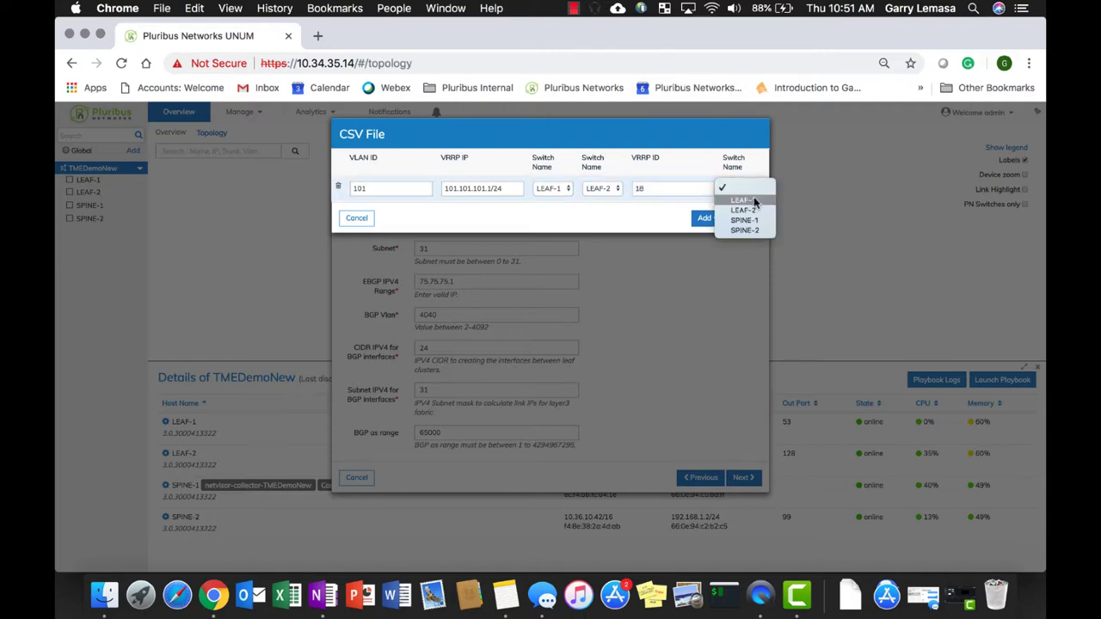
pyautogui.click(749, 206)
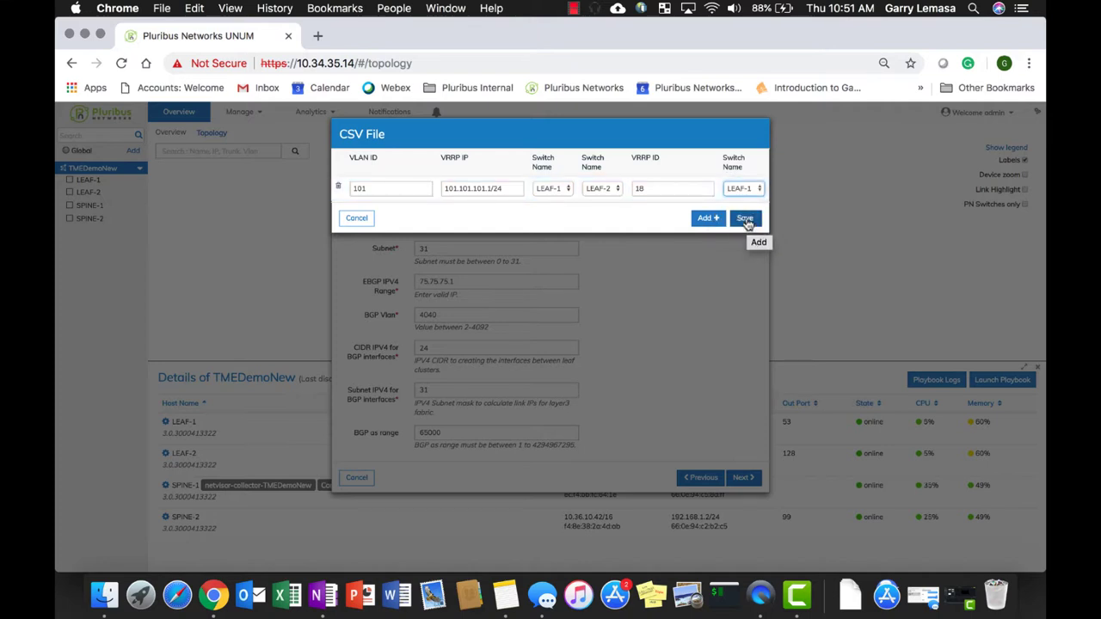
pyautogui.click(746, 217)
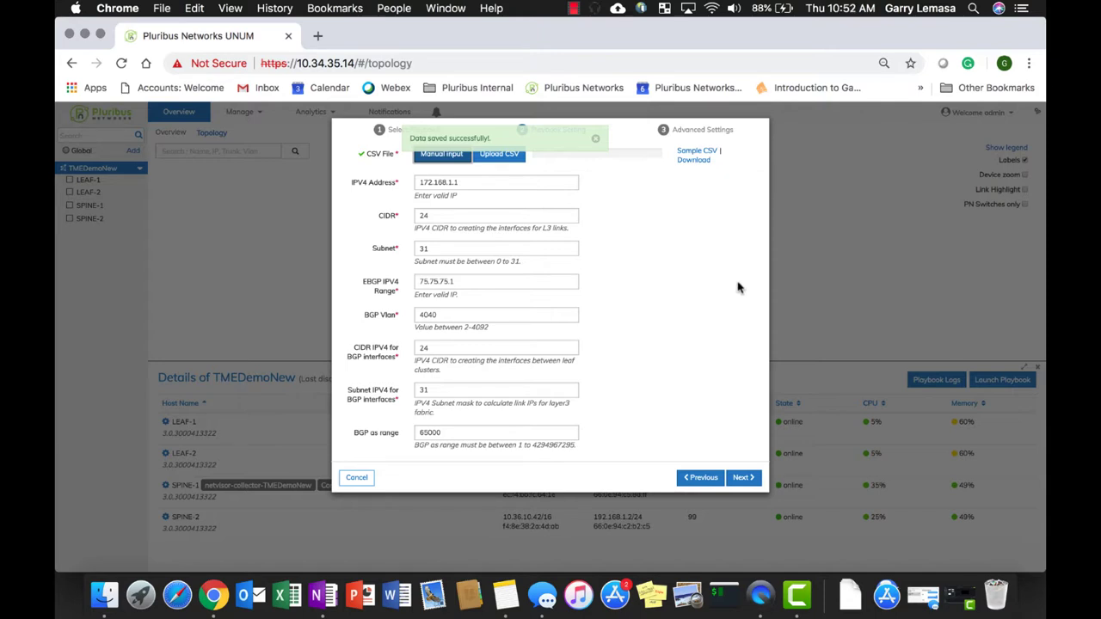
# Keep the default playbook and advanced settings, deploy the L3 VRRP EBGP playbook, and dismiss the deployment notice.
pyautogui.click(745, 478)
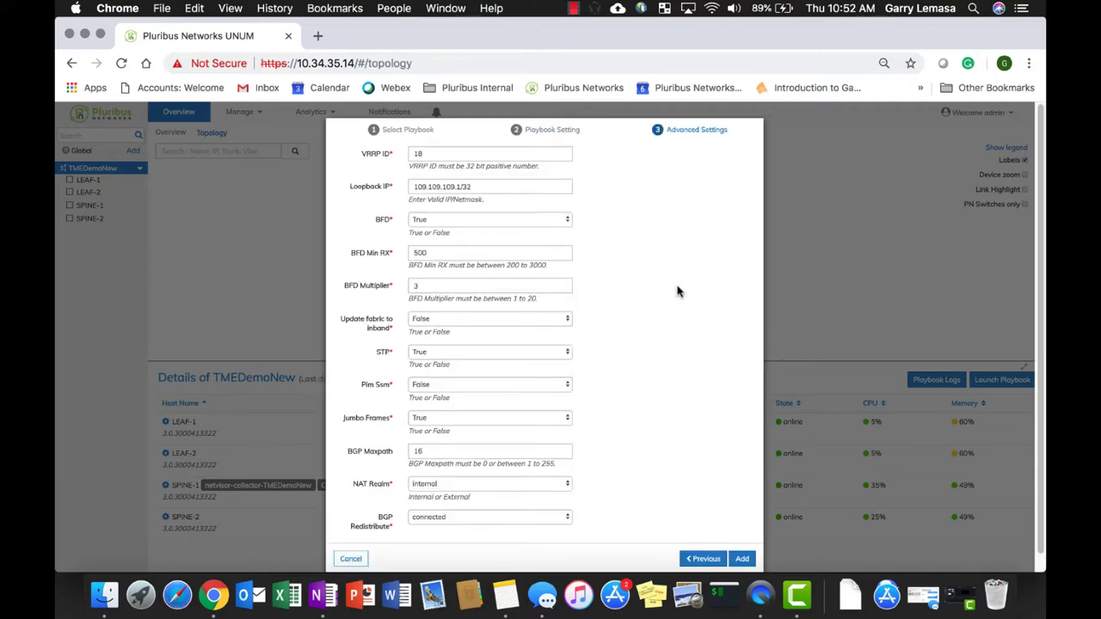
pyautogui.click(743, 560)
pyautogui.click(744, 560)
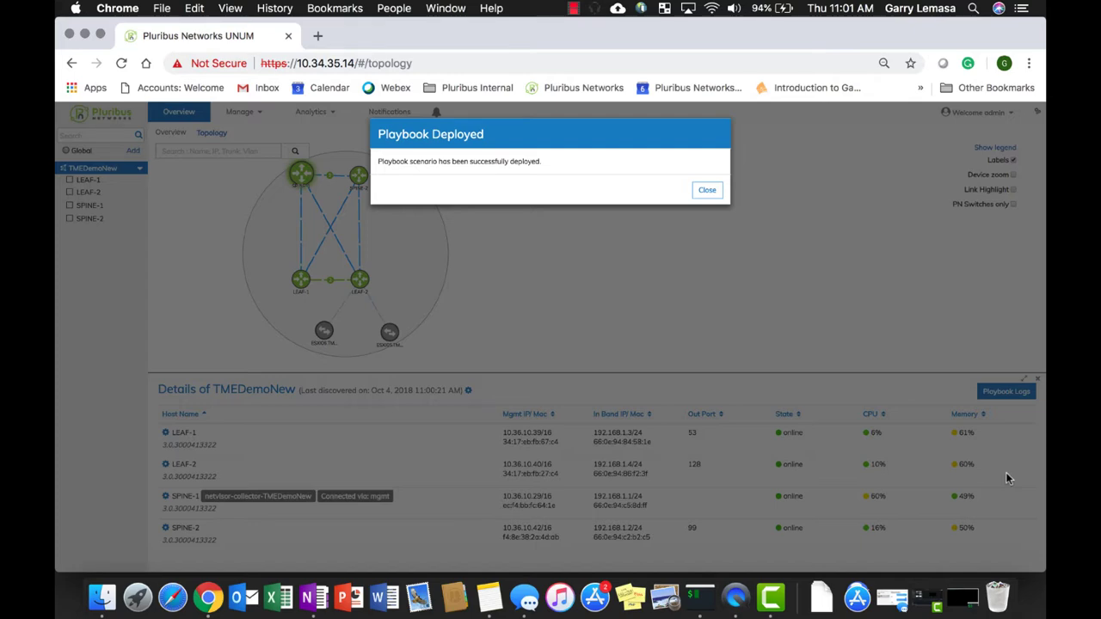
pyautogui.click(707, 191)
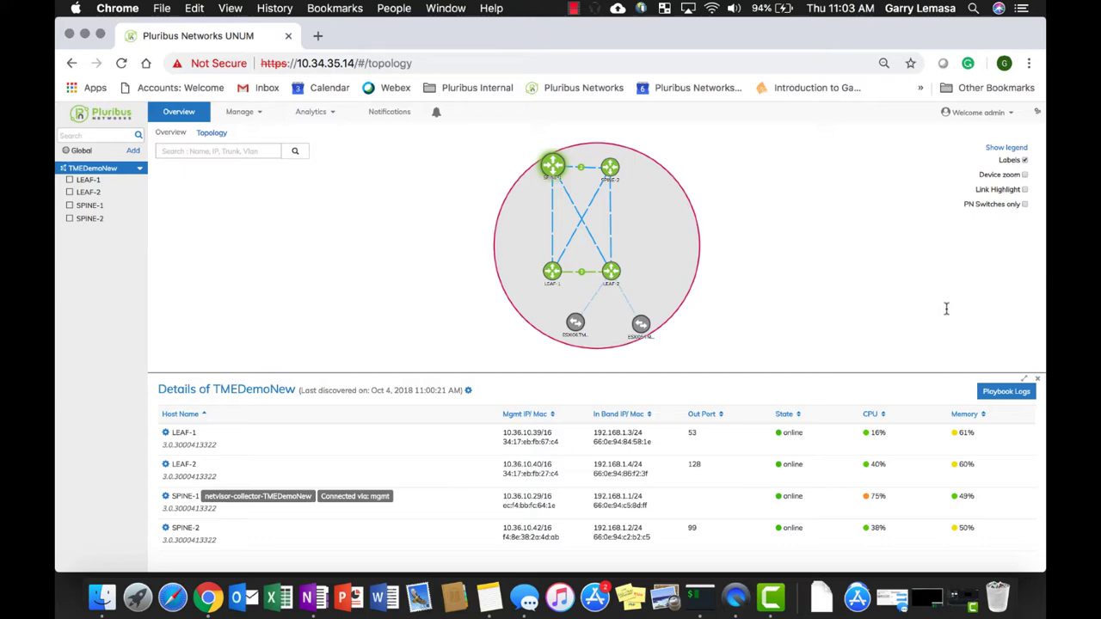
# Review the playbook logs down to the last entry and close them.
pyautogui.click(1011, 394)
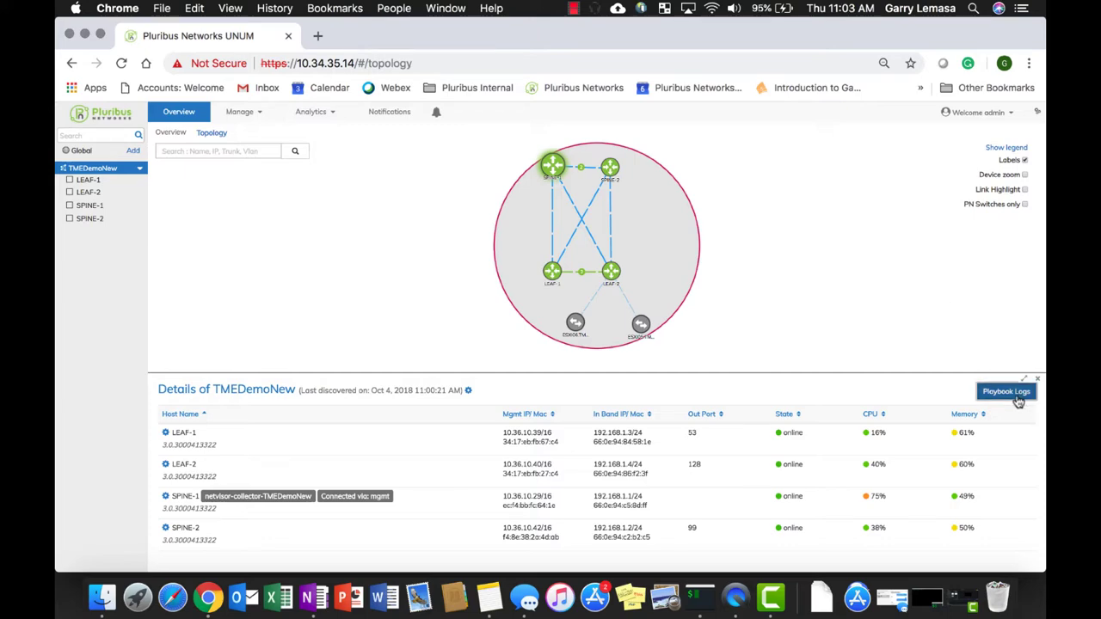
pyautogui.scroll(-3, 625, 395)
pyautogui.scroll(3, 619, 418)
pyautogui.scroll(-10, 536, 418)
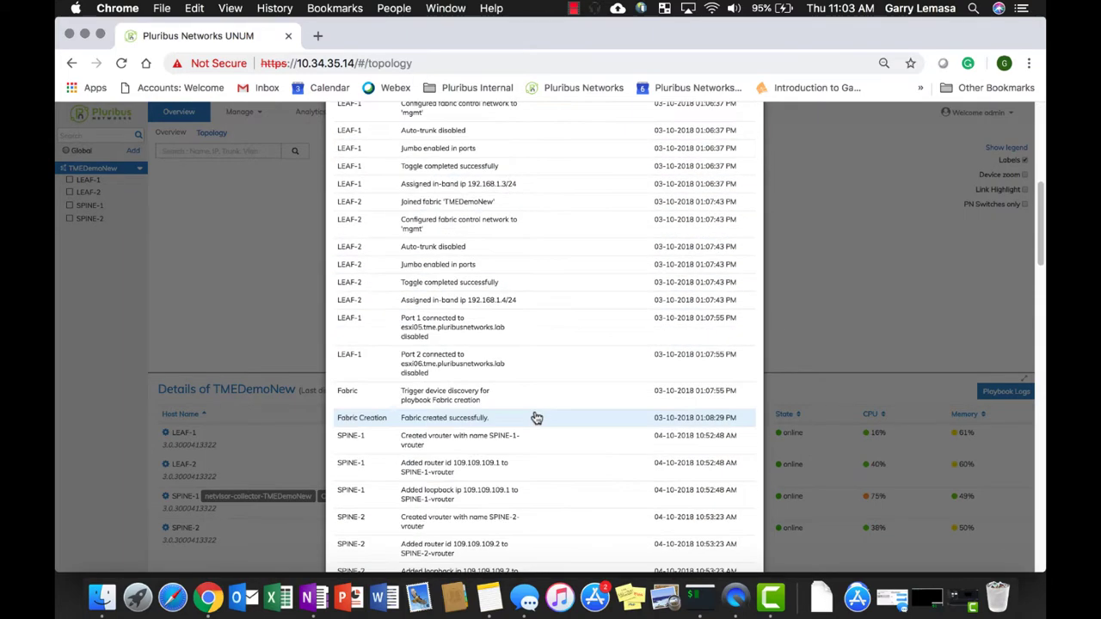
pyautogui.scroll(-3, 536, 418)
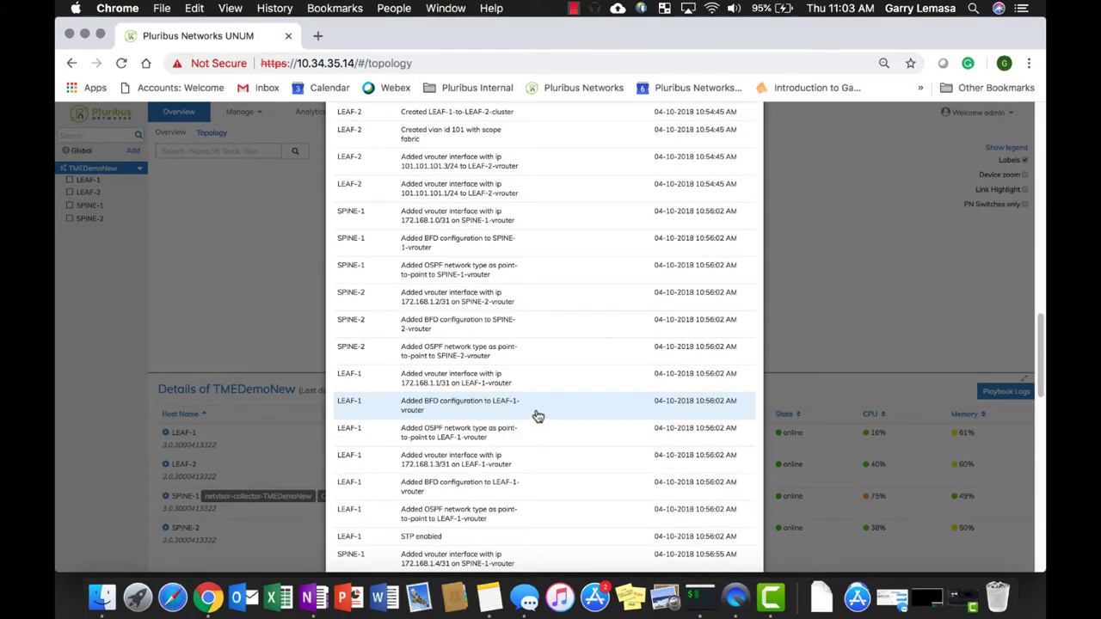
pyautogui.scroll(-15, 556, 334)
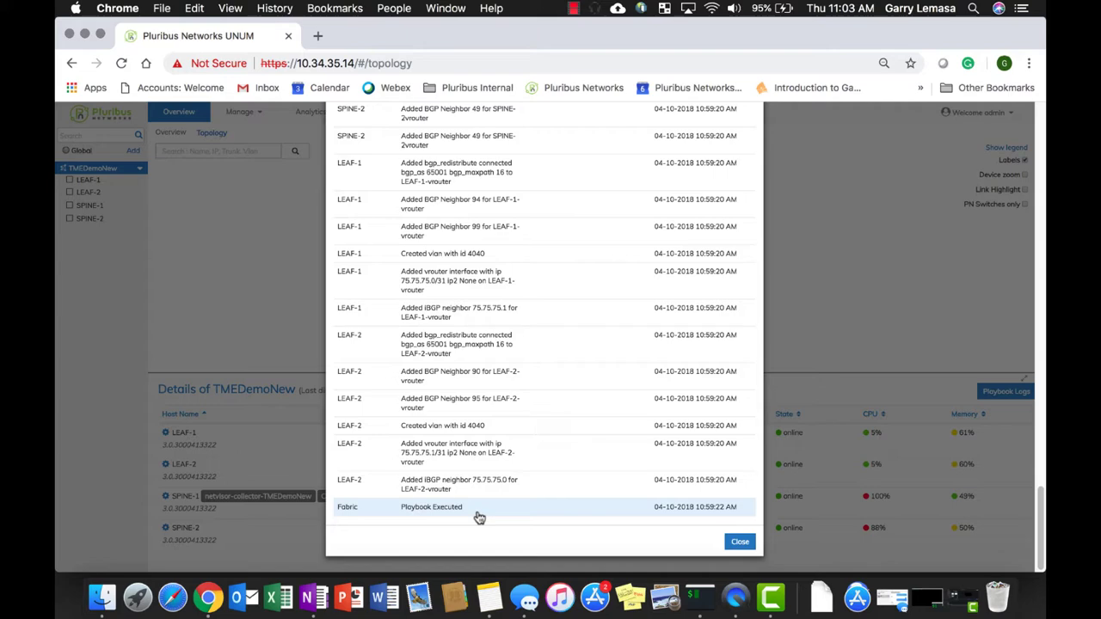
pyautogui.click(738, 541)
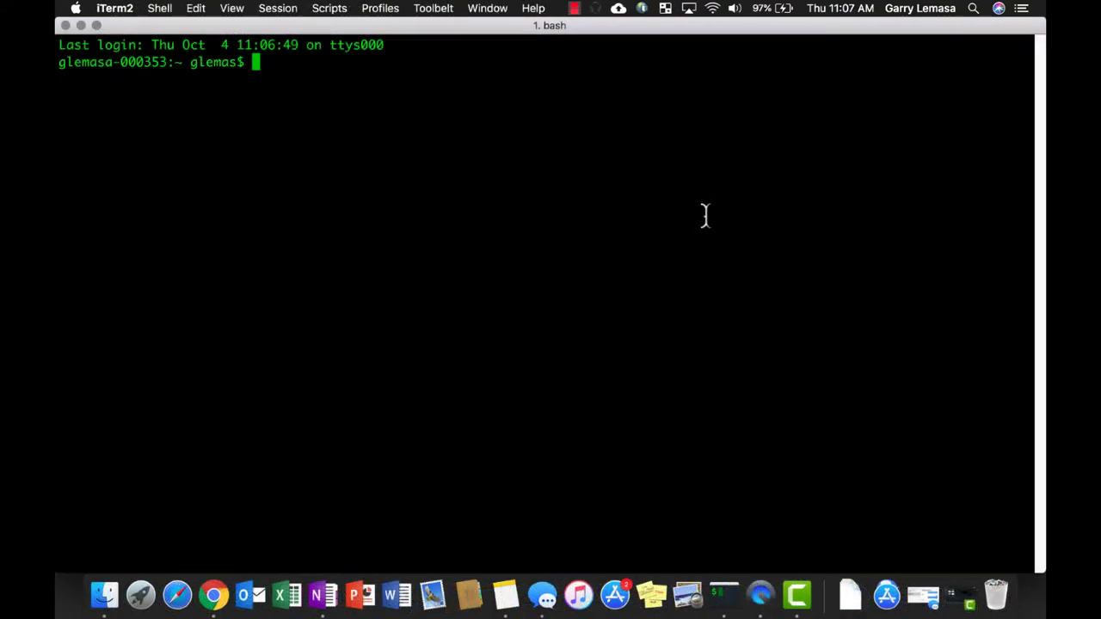
pyautogui.press('super+v')
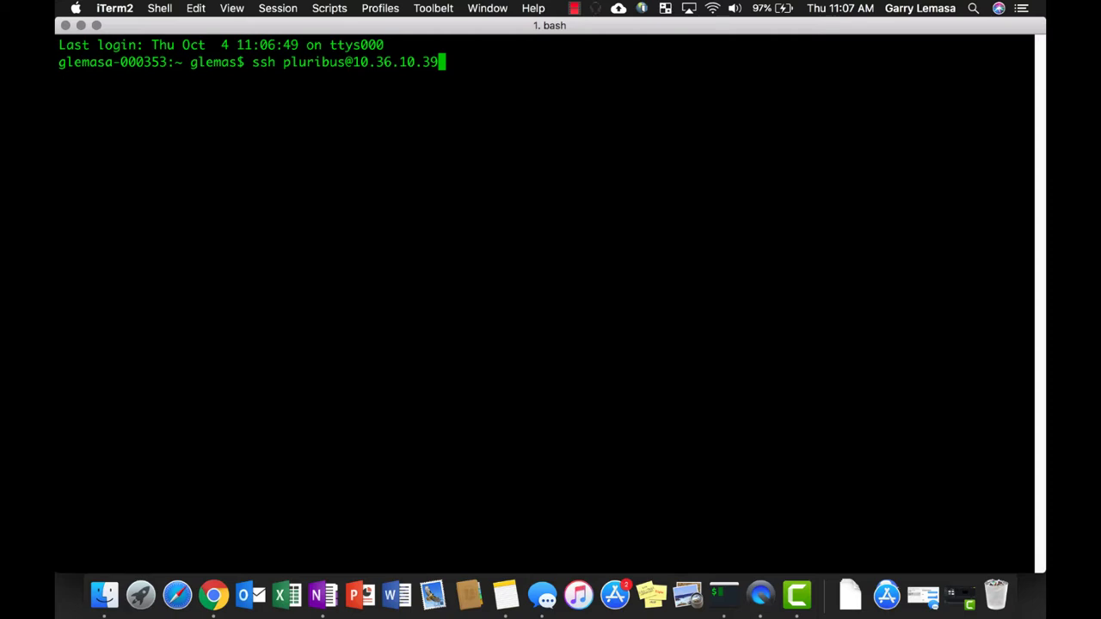
pyautogui.press('Return')
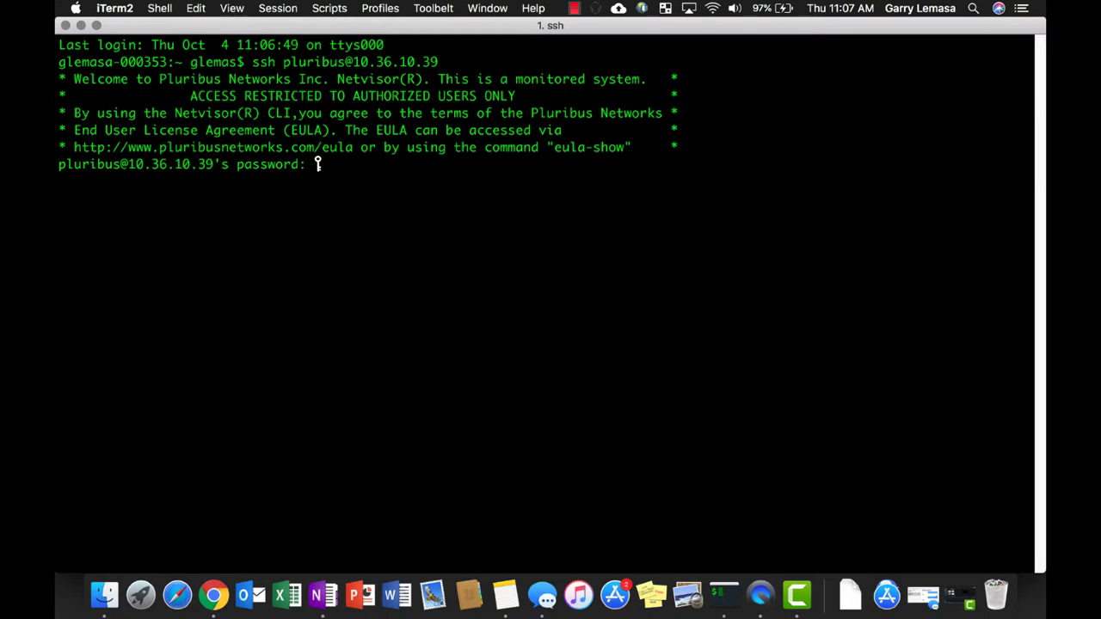
pyautogui.press('Return')
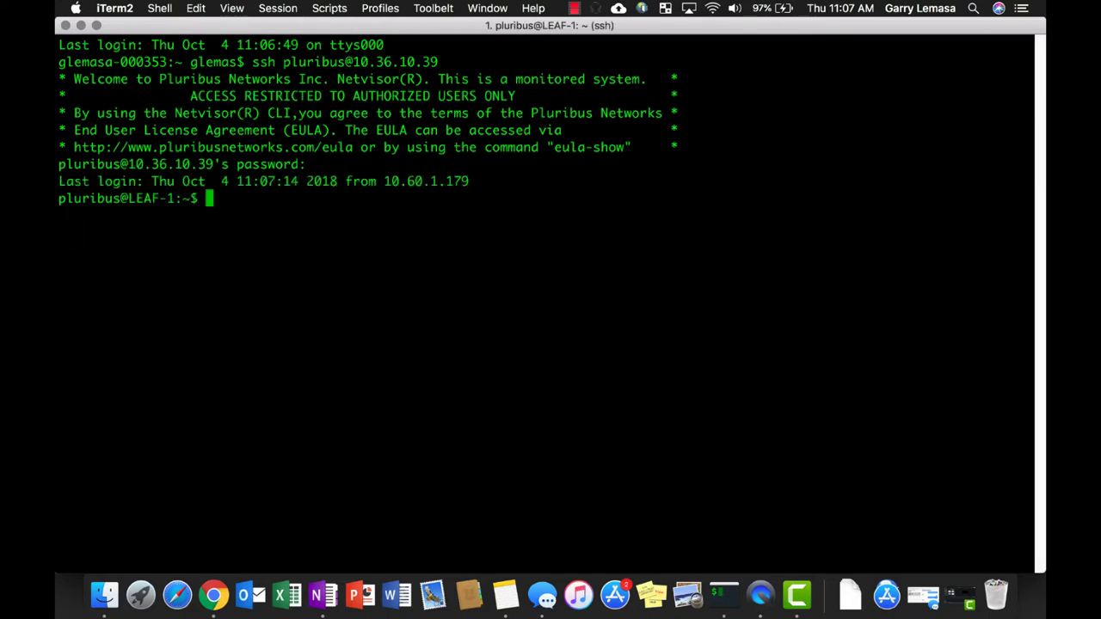
# Start the Netvisor command line with cli and log in as the default network-admin user with the account password.
pyautogui.write('cli')
pyautogui.press('Return')
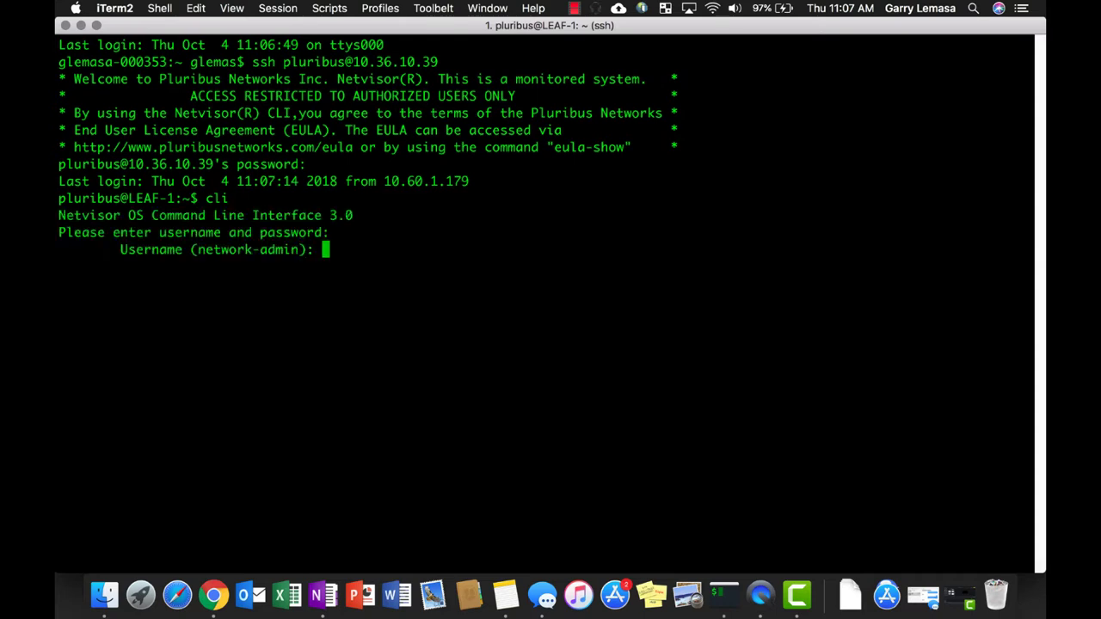
pyautogui.write('n')
pyautogui.press('Return')
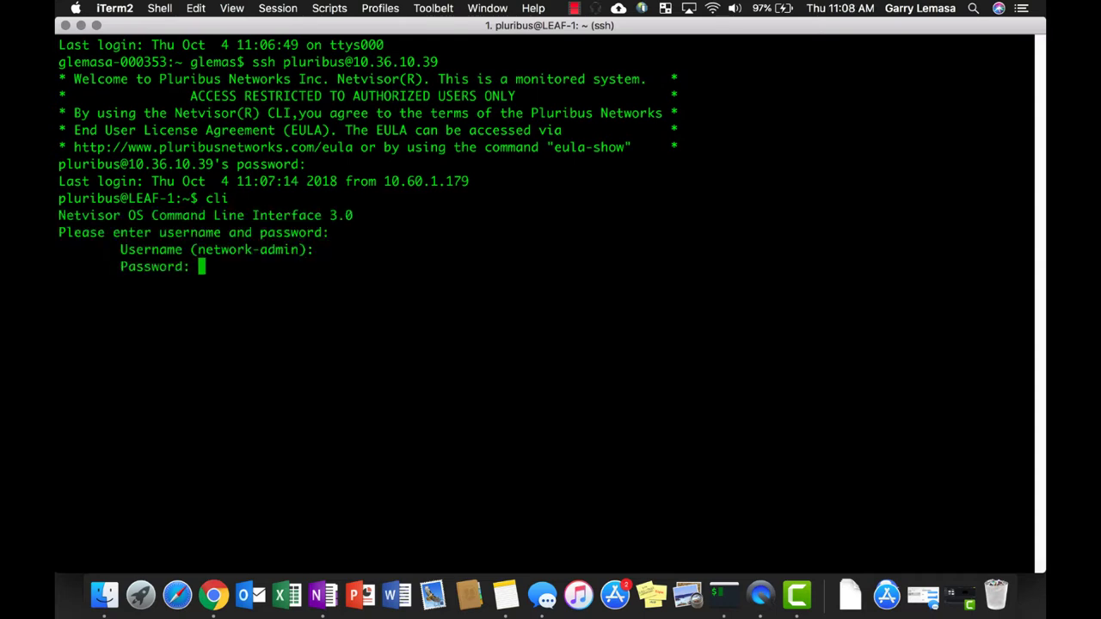
pyautogui.press('Return')
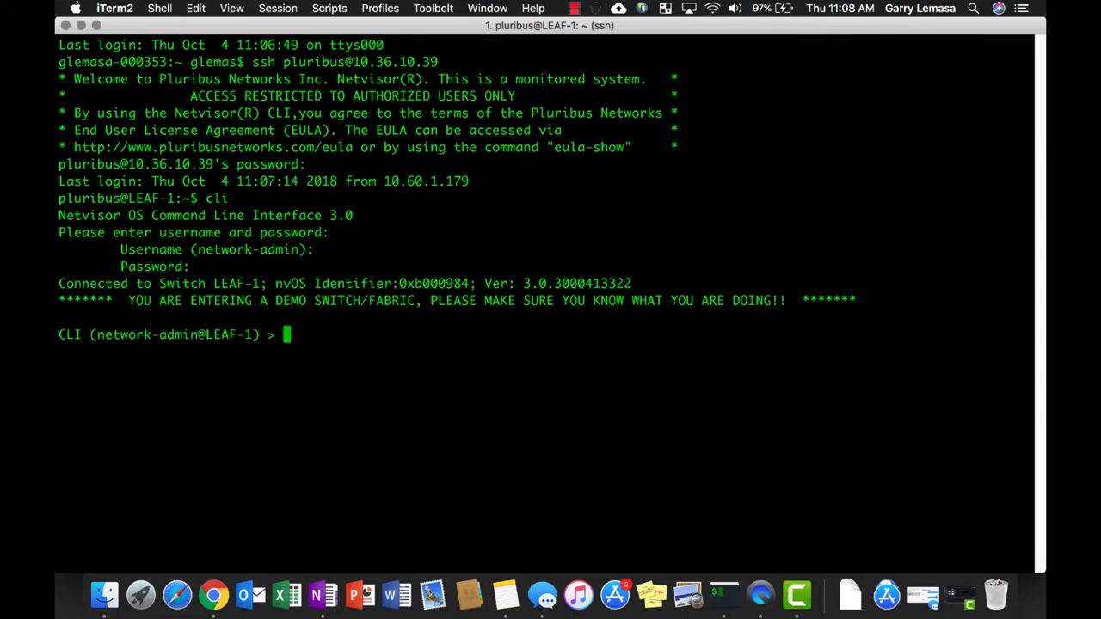
# List the fabric's vRouters with vrouter-show and its VLANs with vlan-show.
pyautogui.write('vrouter-')
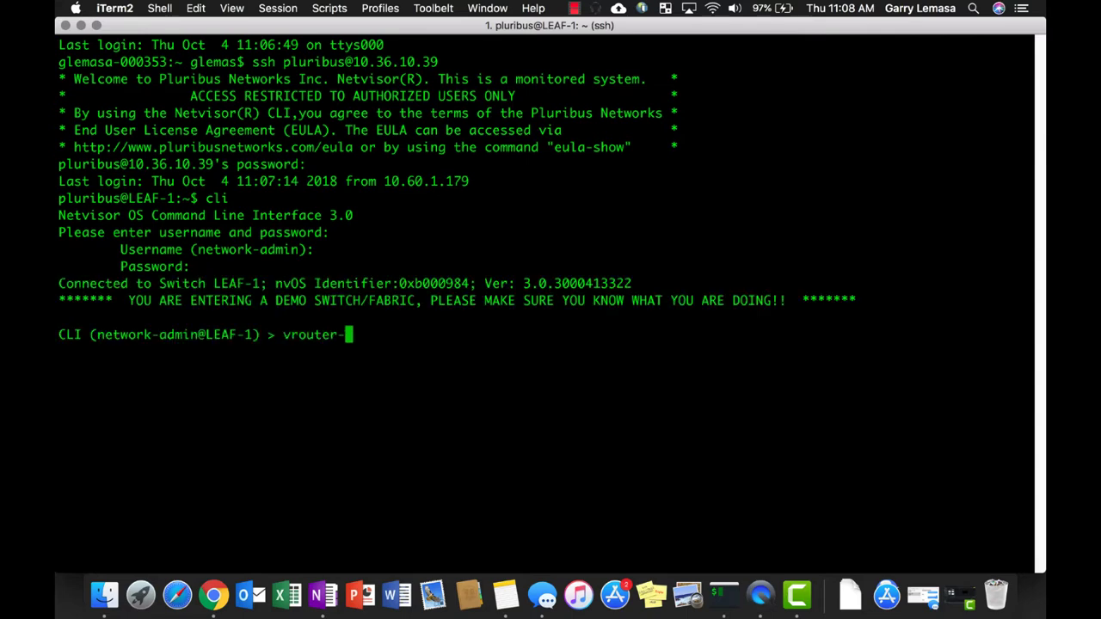
pyautogui.write('show')
pyautogui.press('Return')
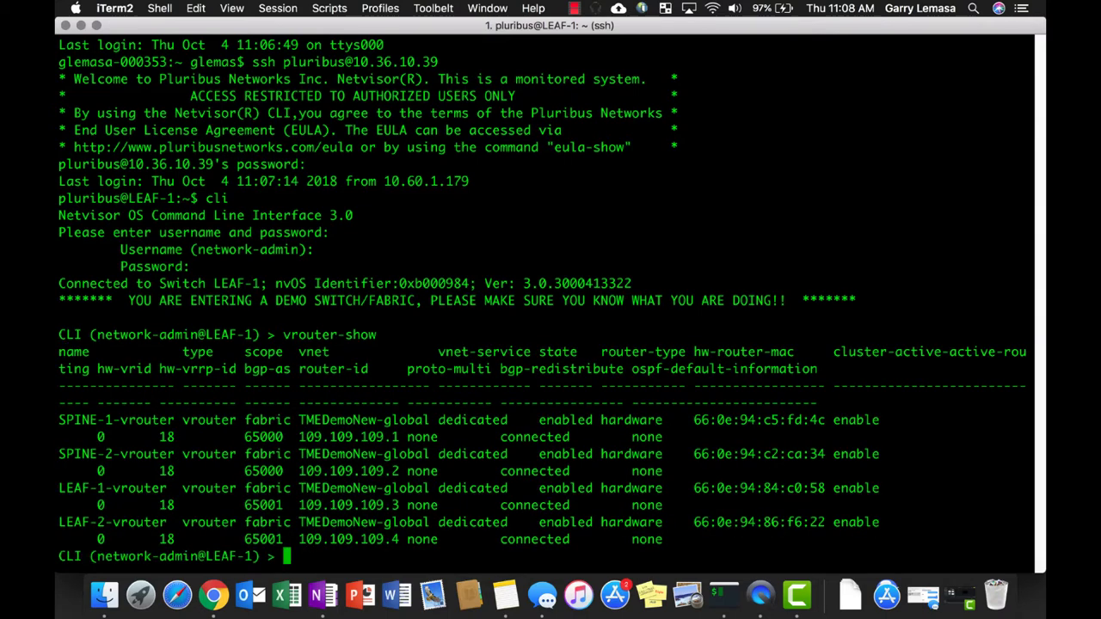
pyautogui.write('vlan-show')
pyautogui.press('Return')
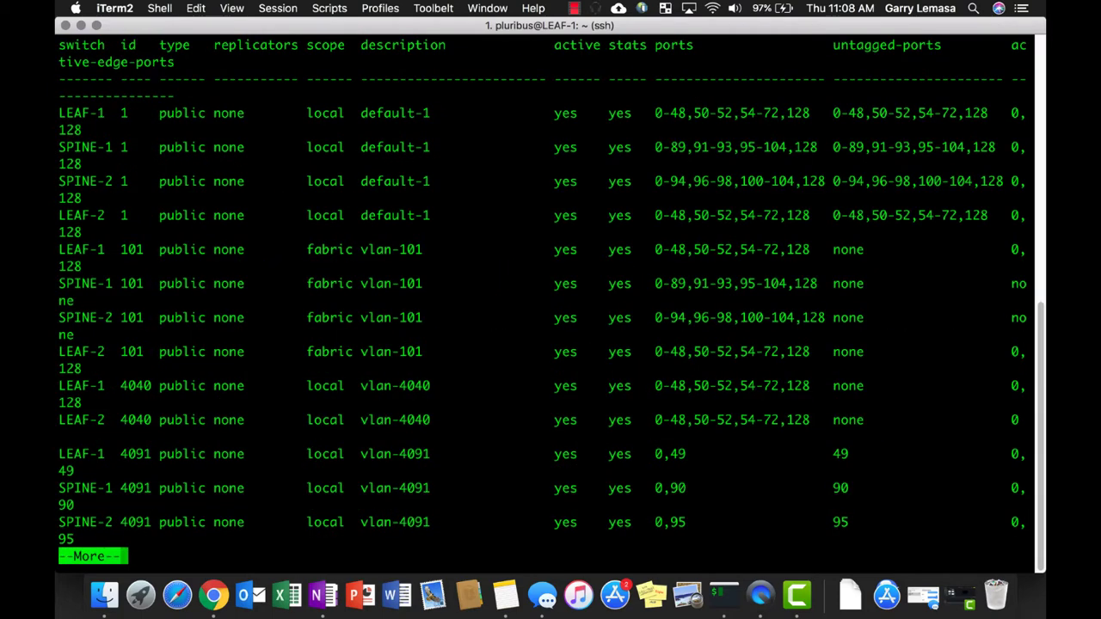